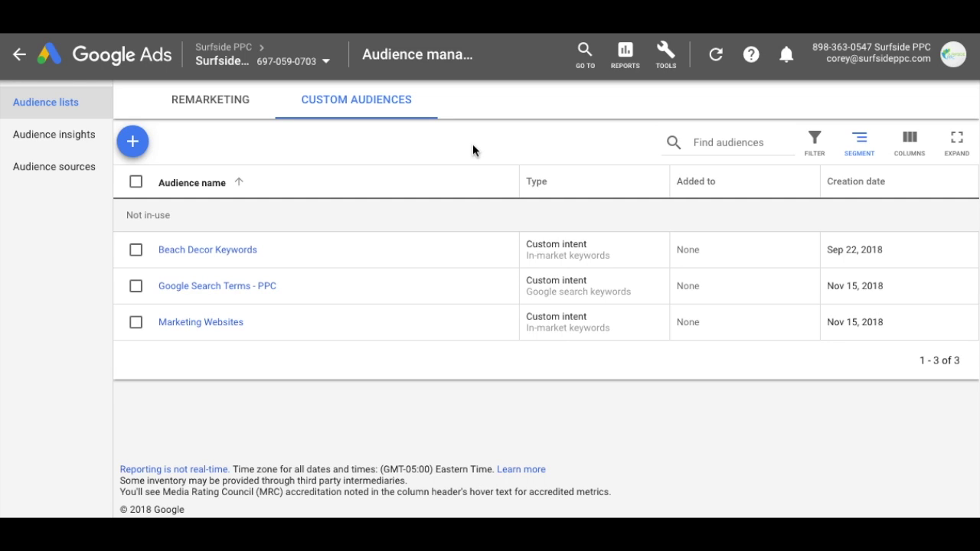
In Custom audiences, start a new audience to reveal the custom affinity and custom intent choices
left_click(666, 52)
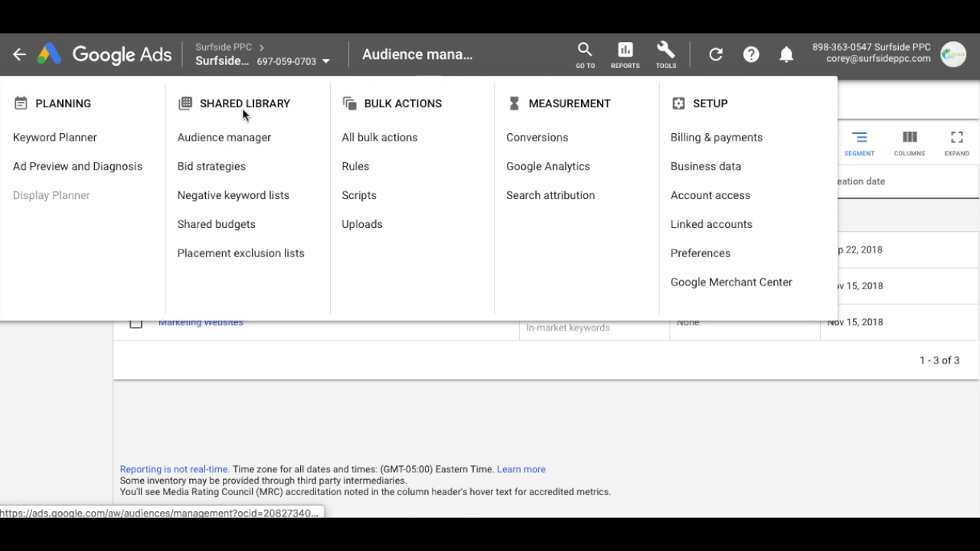
left_click(362, 418)
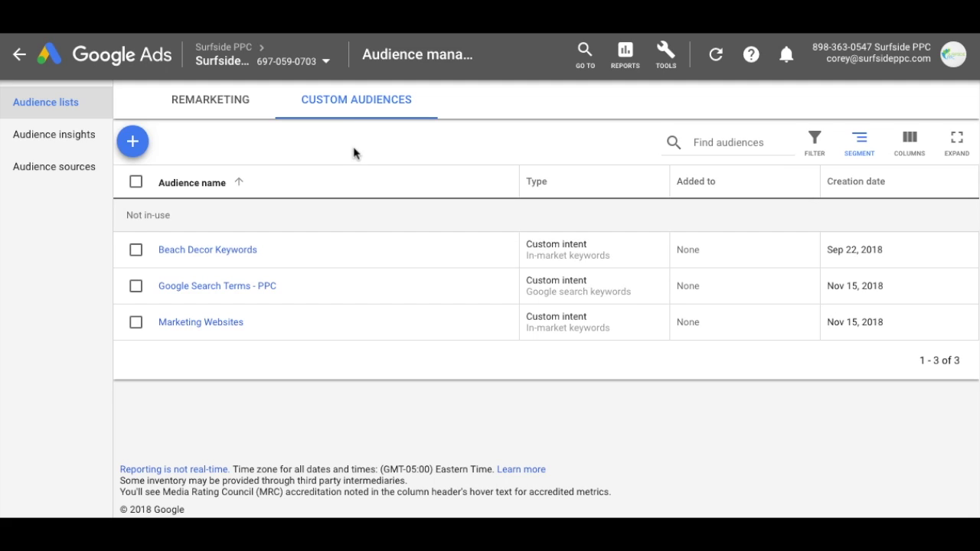
left_click(138, 144)
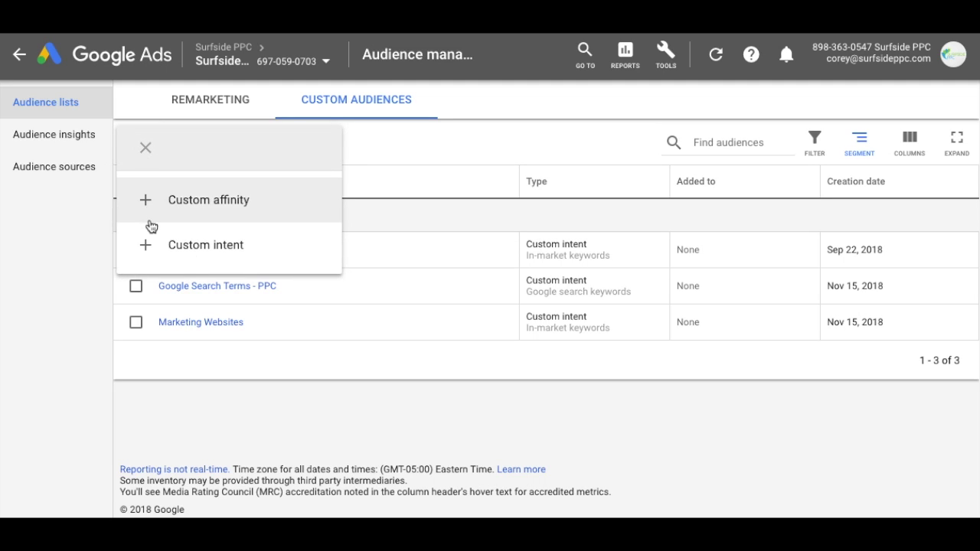
Try a custom intent form with Google search terms, revert to in-market keywords, then discard it
left_click(147, 247)
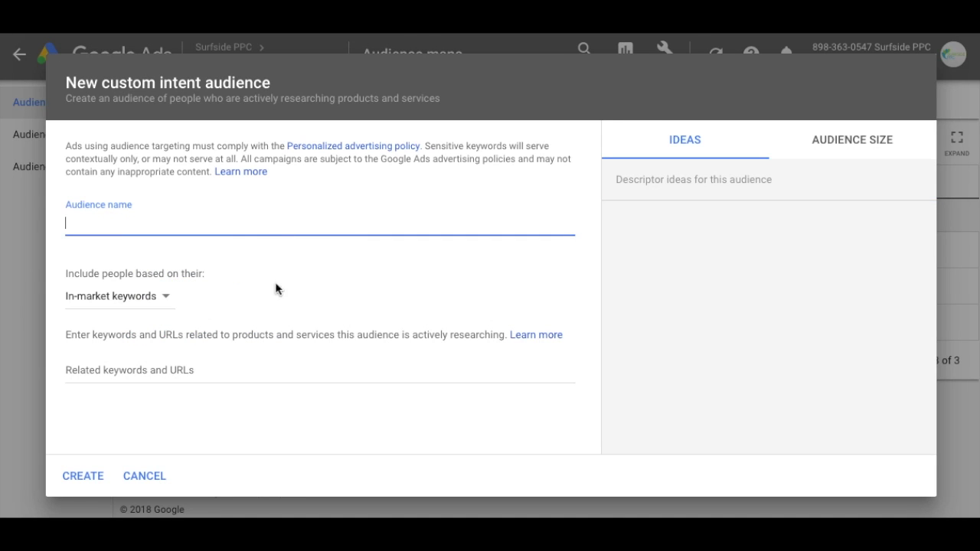
left_click(111, 302)
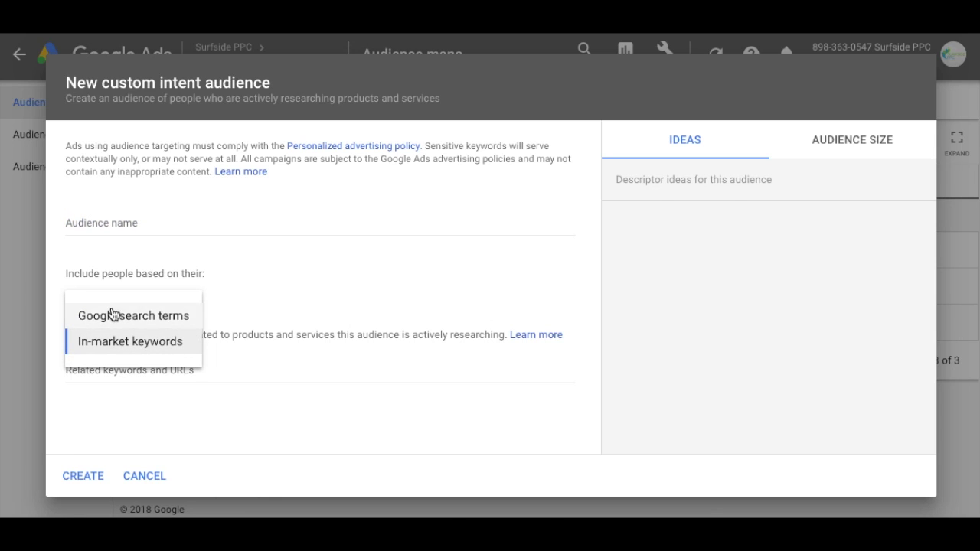
left_click(113, 313)
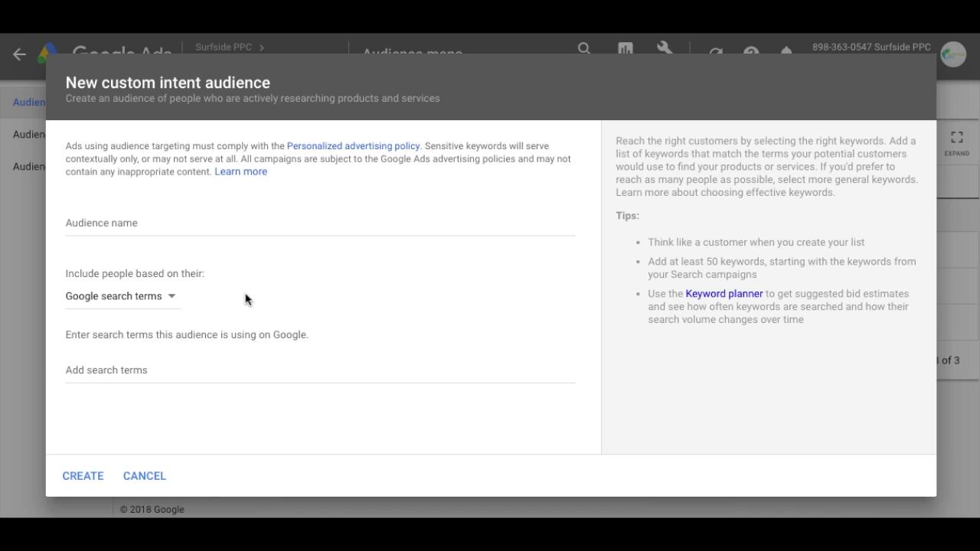
left_click(115, 298)
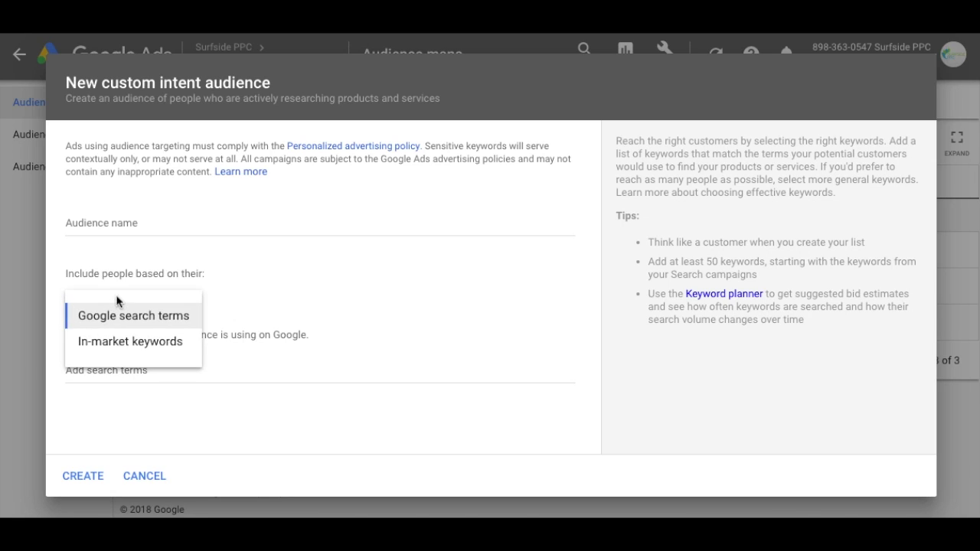
left_click(106, 337)
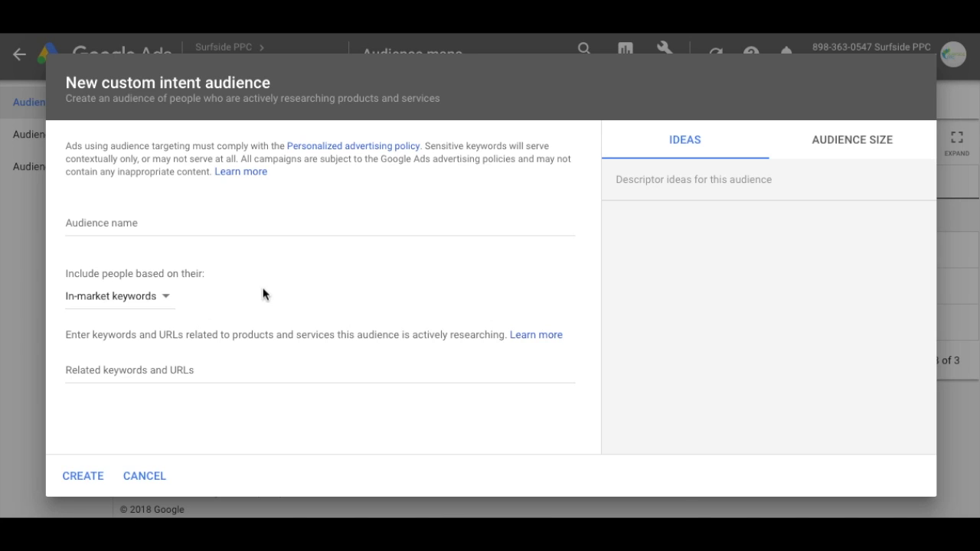
left_click(142, 476)
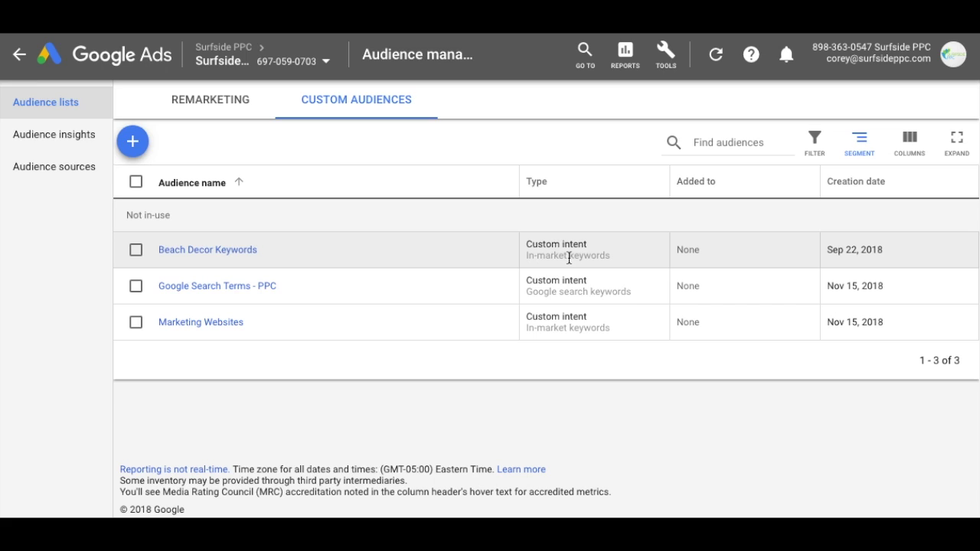
Open Beach Decor Keywords and check its 0–100K weekly impressions audience size estimate
left_click(211, 254)
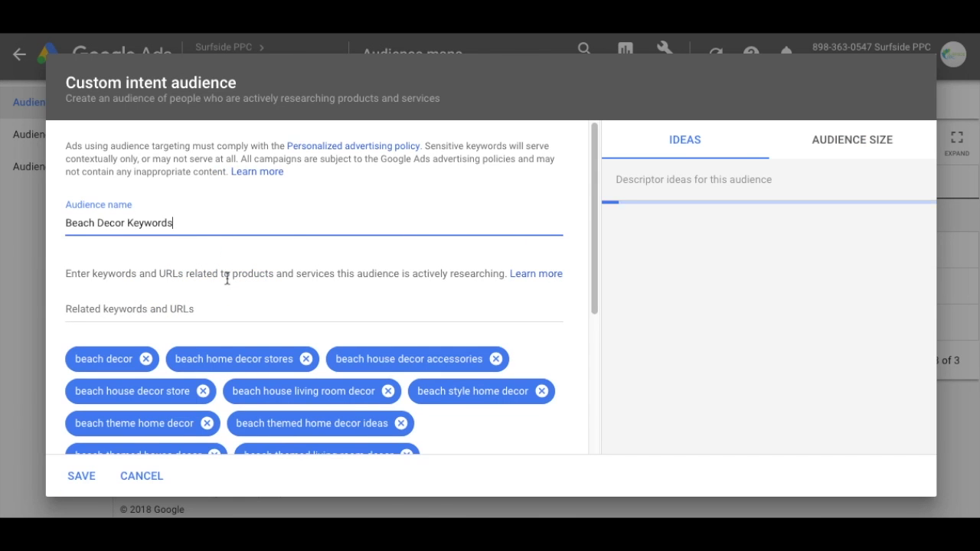
scroll(157, 339, "down", 3)
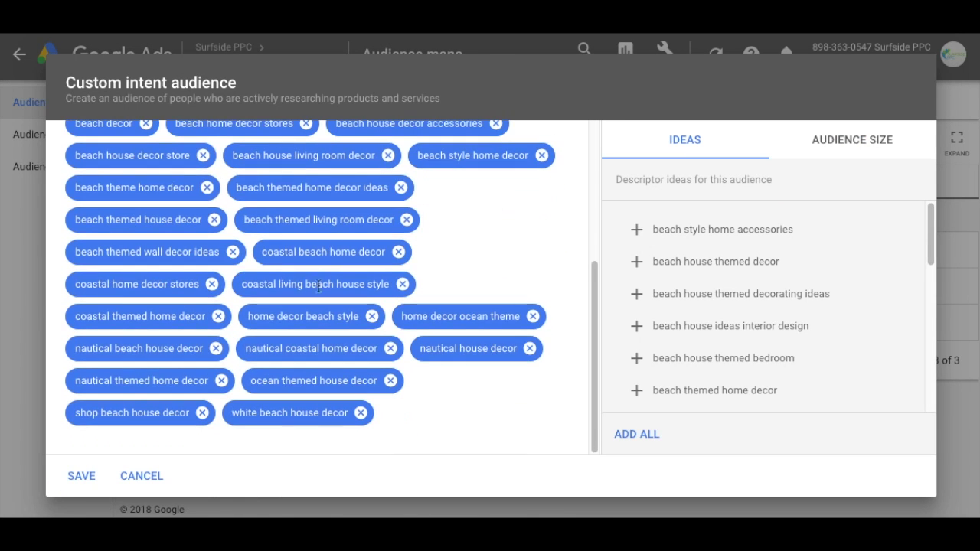
scroll(274, 209, "up", 3)
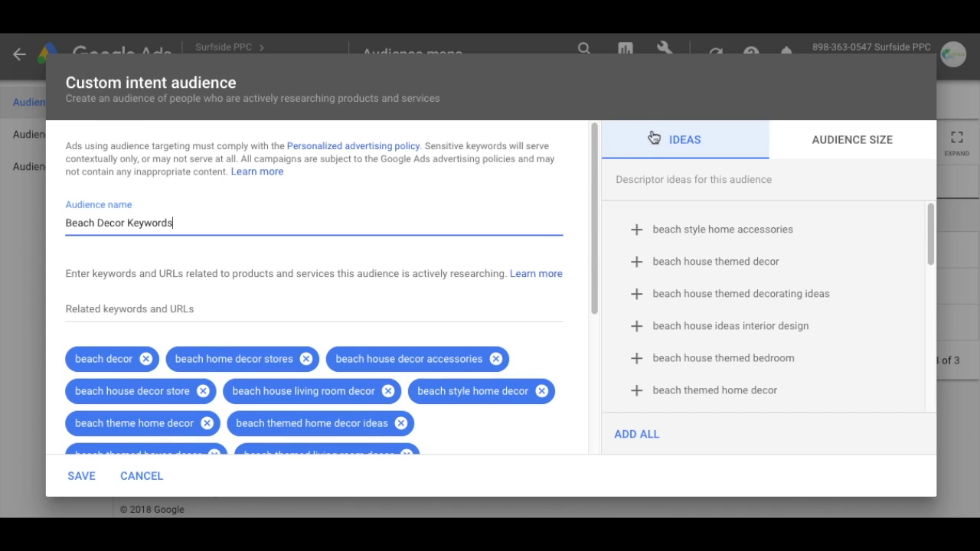
left_click(852, 146)
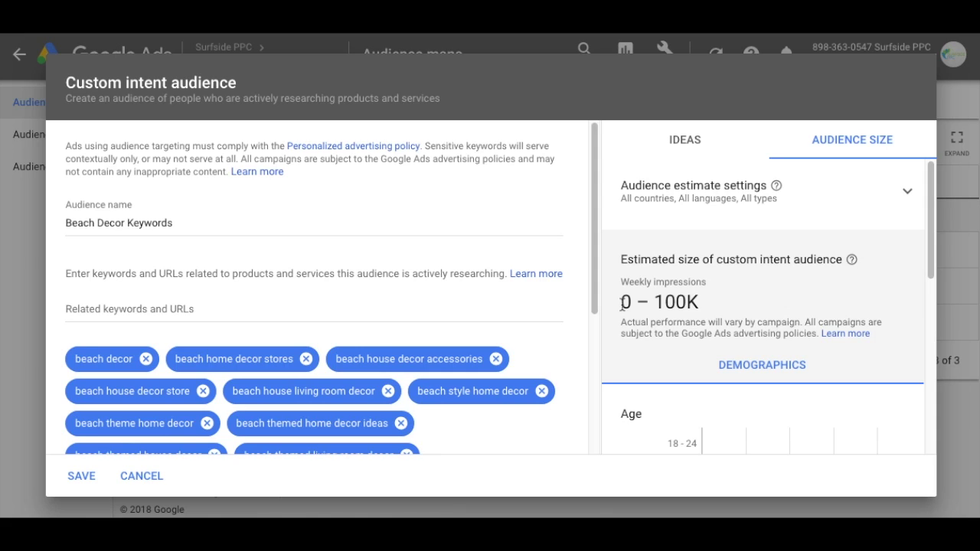
left_click_drag(620, 302, 712, 307)
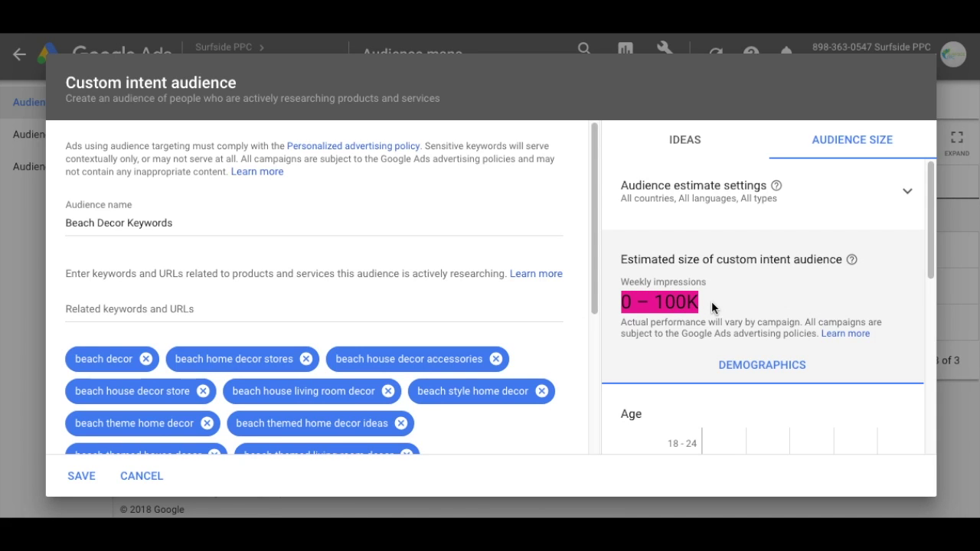
Add every suggested idea from the Ideas list as a keyword
left_click(688, 170)
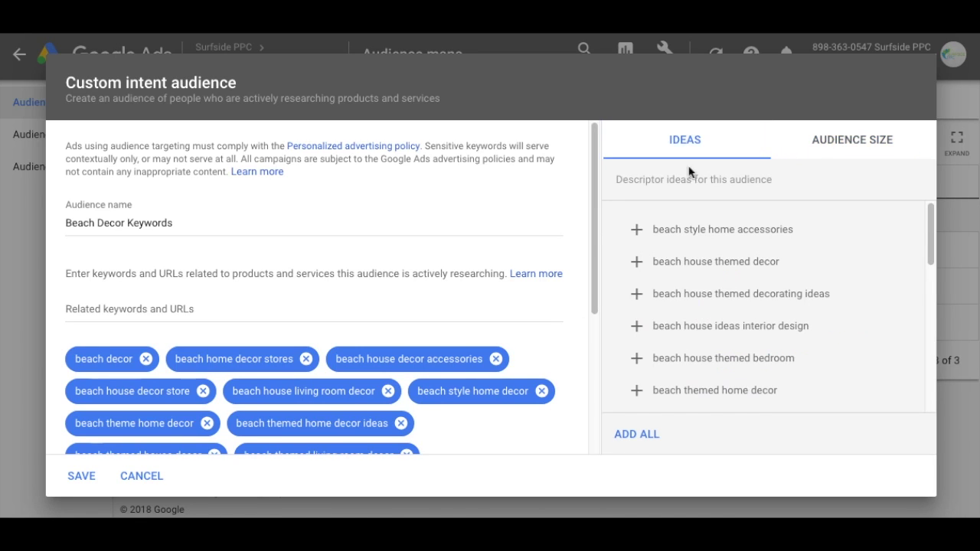
left_click(637, 230)
left_click(636, 230)
left_click(636, 229)
left_click(636, 230)
left_click(636, 230)
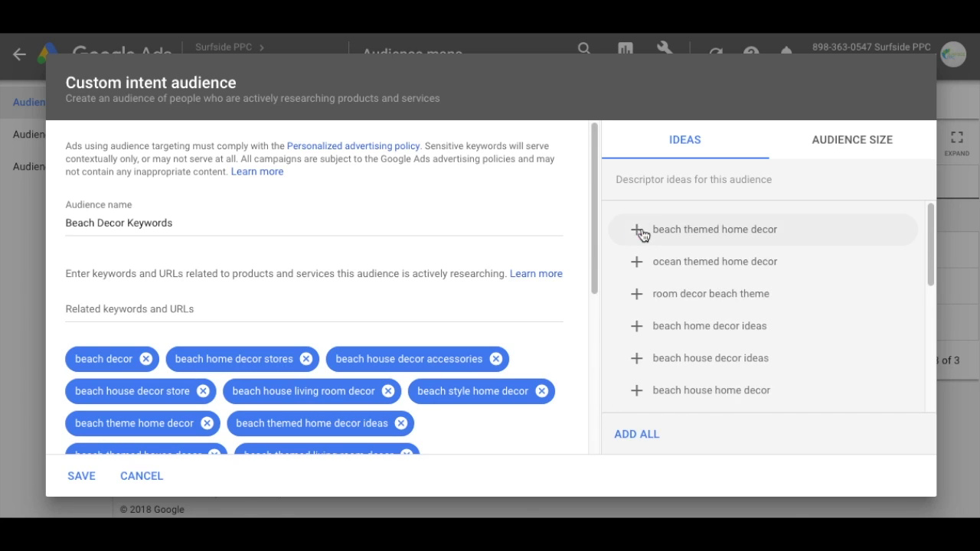
left_click(636, 230)
left_click(636, 229)
left_click(636, 230)
double_click(637, 230)
left_click(636, 230)
left_click(636, 229)
left_click(637, 230)
left_click(636, 230)
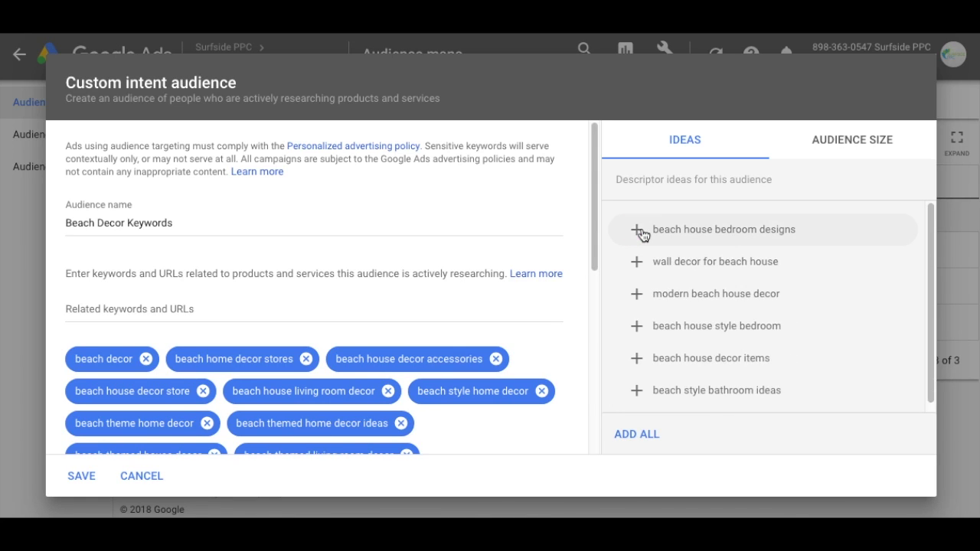
left_click(636, 230)
left_click(636, 230)
left_click(637, 229)
left_click(637, 230)
left_click(636, 230)
left_click(636, 230)
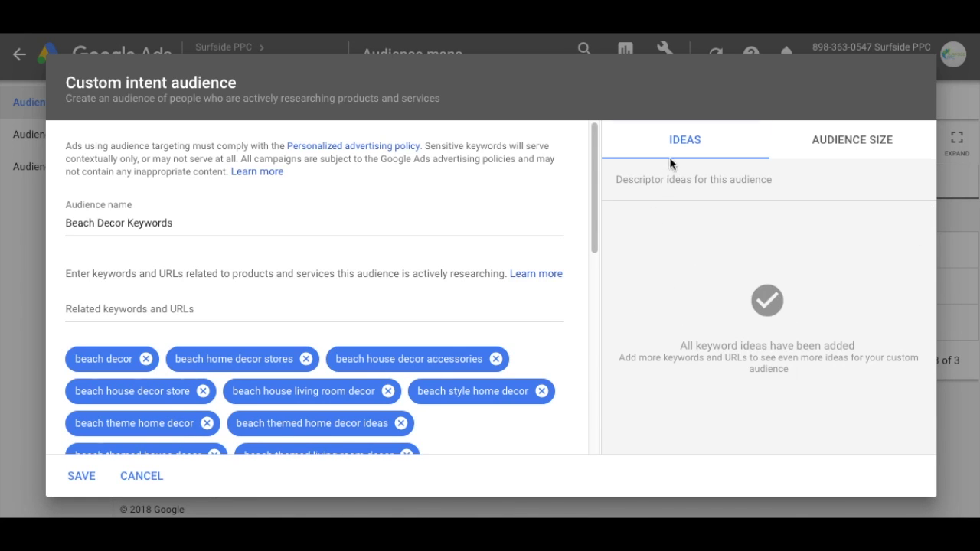
Recheck the audience size with all ideas added and save Beach Decor Keywords
left_click(889, 155)
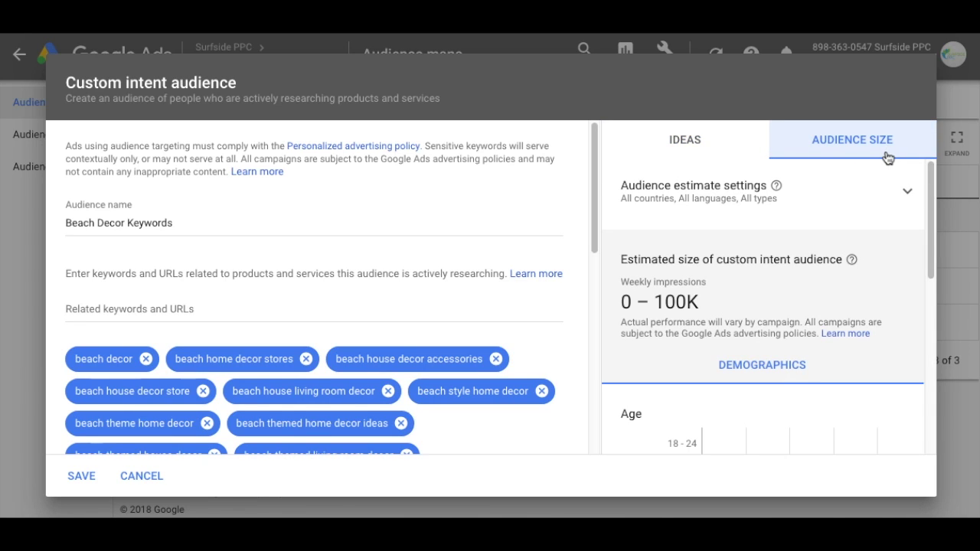
left_click(715, 153)
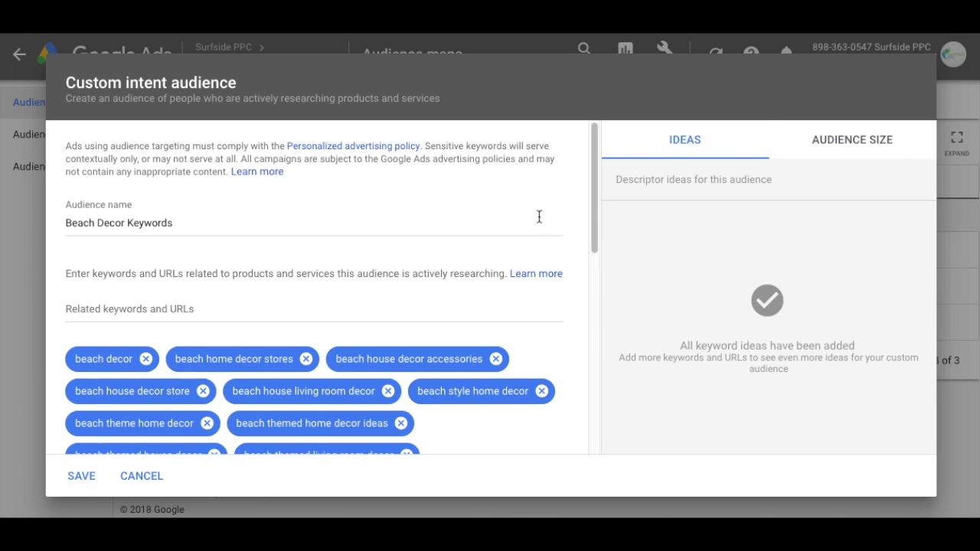
left_click(81, 476)
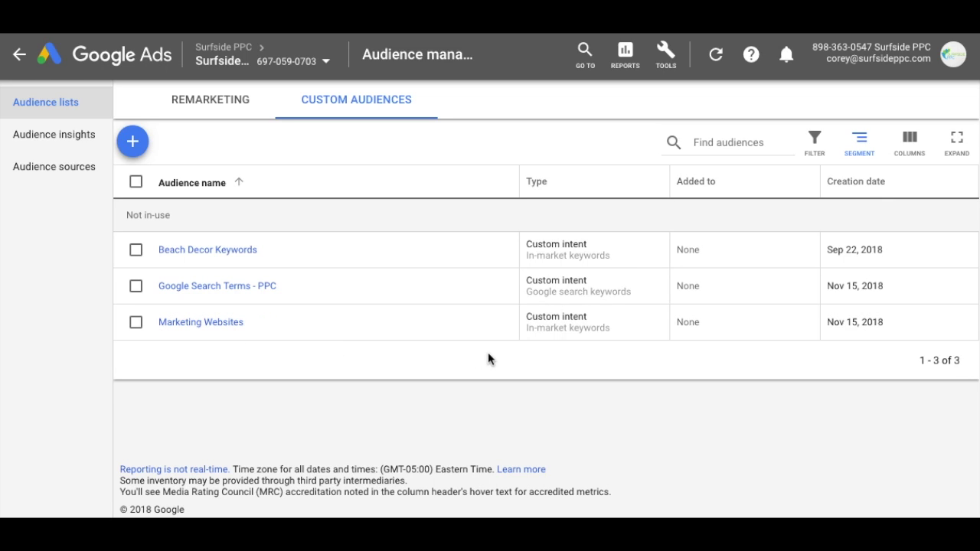
Open Marketing Websites and add the organic SEO company and SEO companies ideas as keywords
left_click(198, 324)
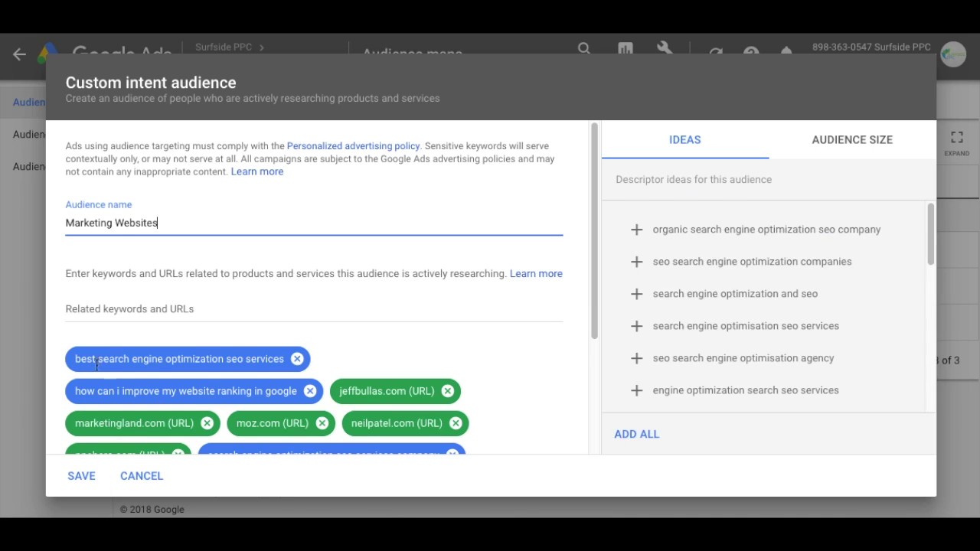
scroll(155, 373, "down", 1)
scroll(417, 354, "down", 1)
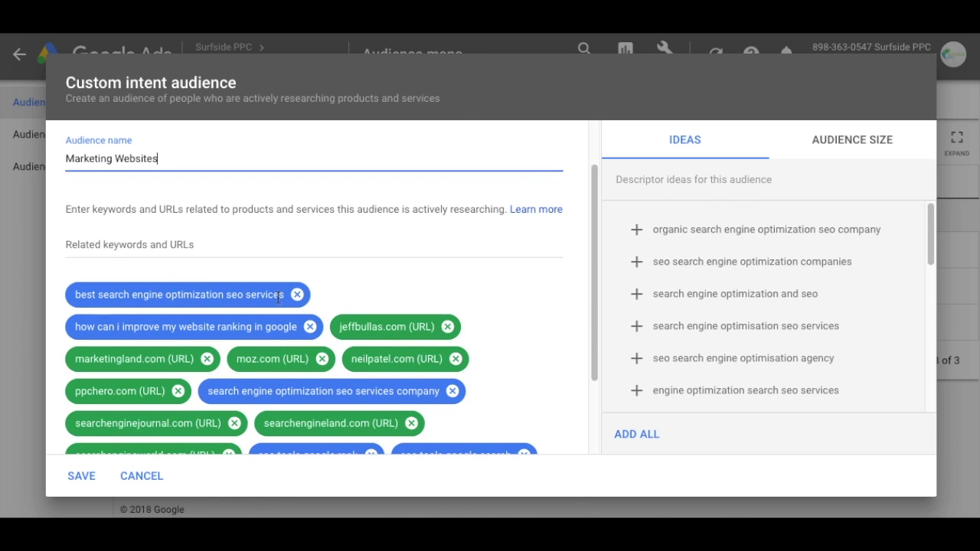
left_click(637, 229)
left_click(637, 231)
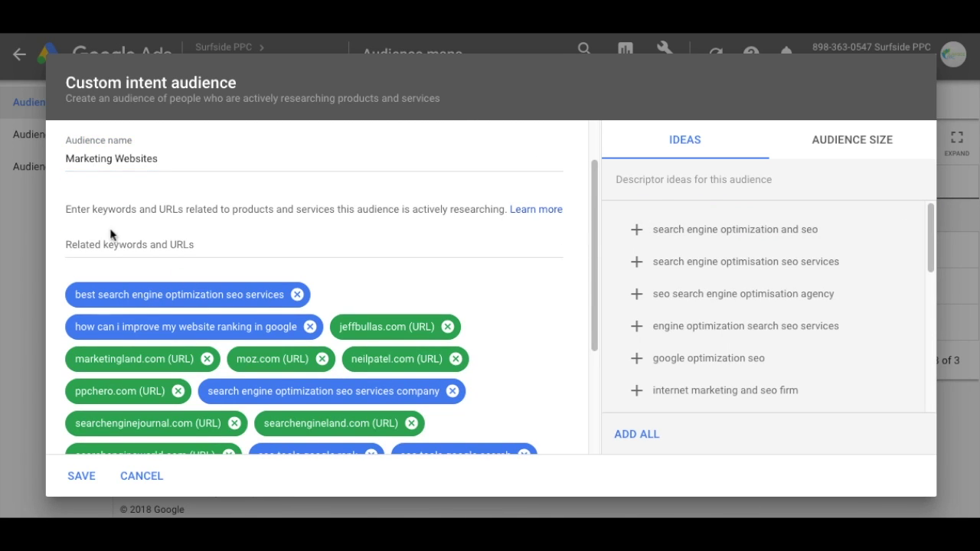
Add 'PPC Advertising' as a related keyword and save the audience
left_click(170, 243)
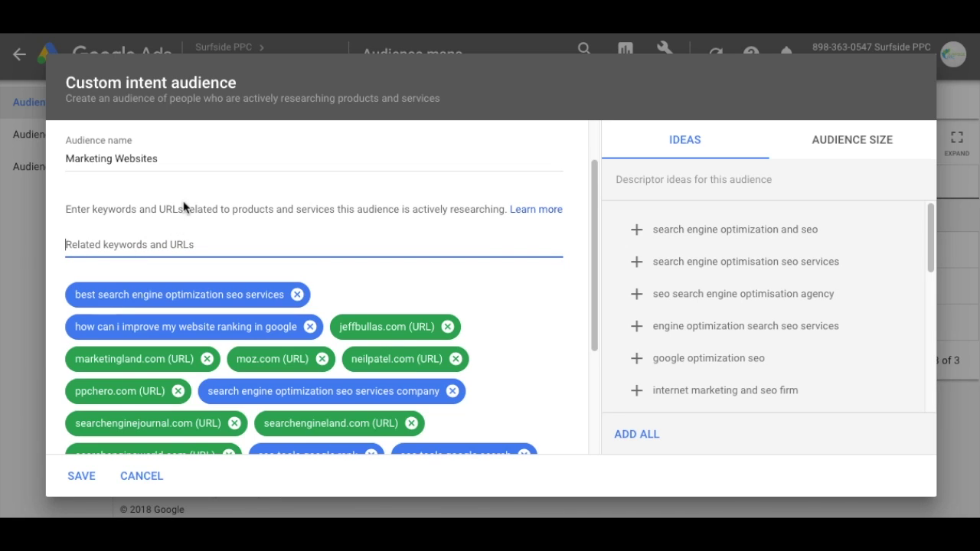
type("P")
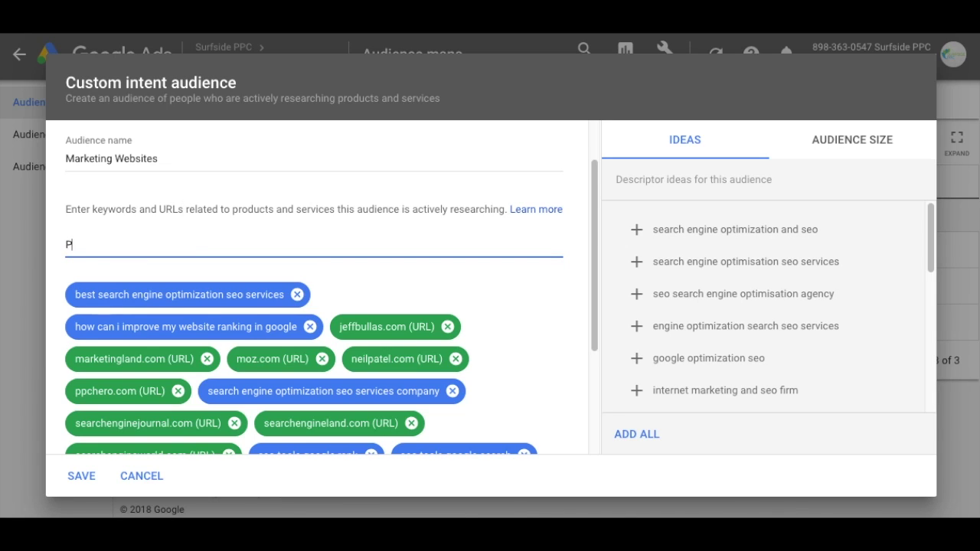
type("PC Advertising")
key("Return")
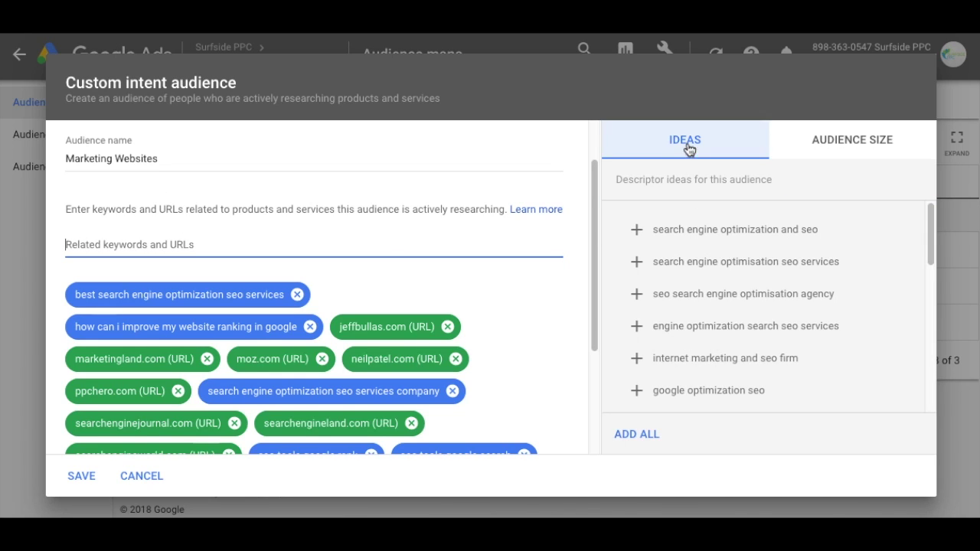
scroll(702, 253, "down", 5)
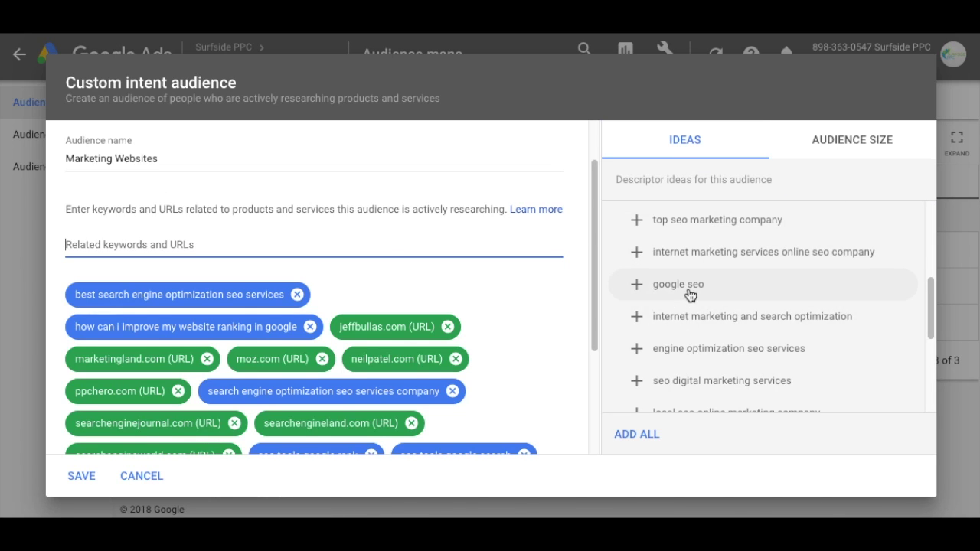
scroll(497, 306, "down", 2)
scroll(283, 295, "up", 3)
scroll(283, 297, "down", 3)
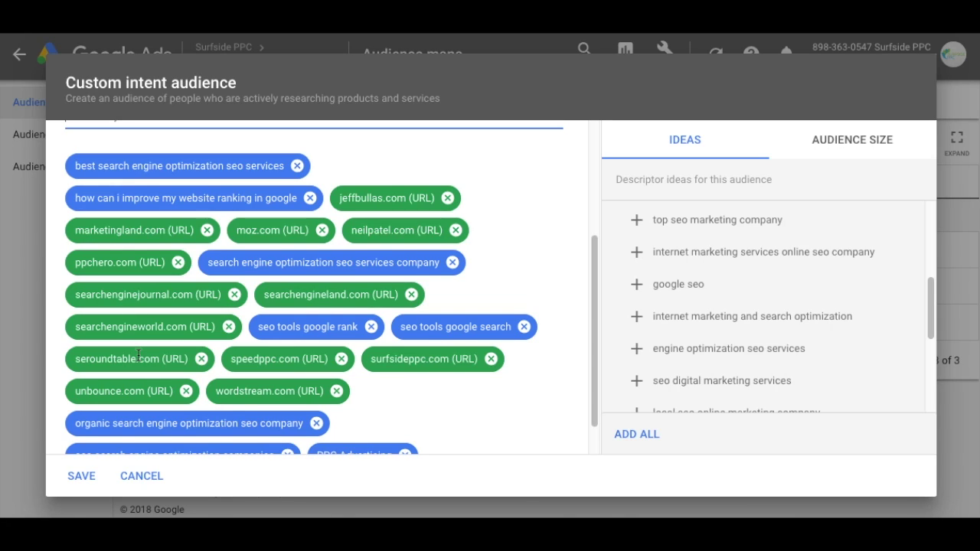
left_click(85, 482)
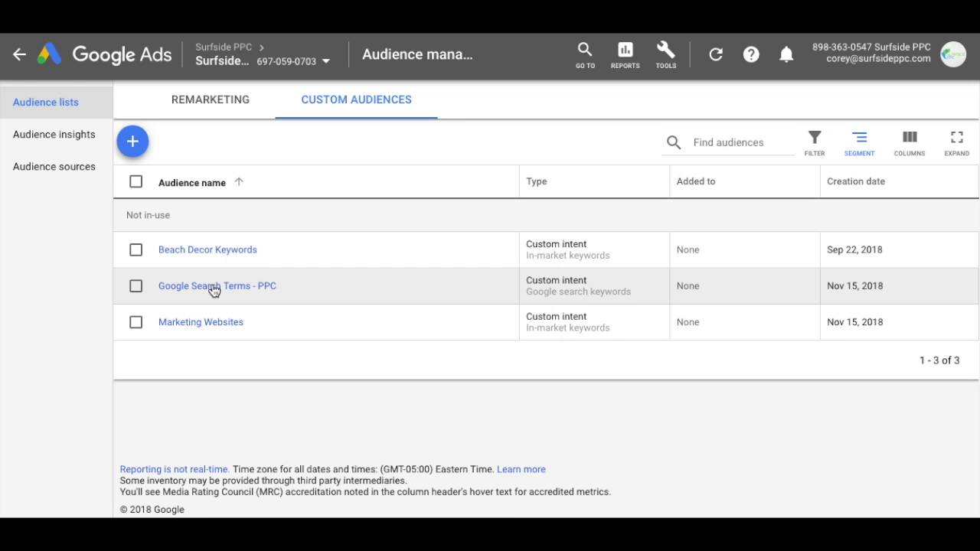
Open Google Search Terms - PPC, review its search term chips, and save it
left_click(214, 288)
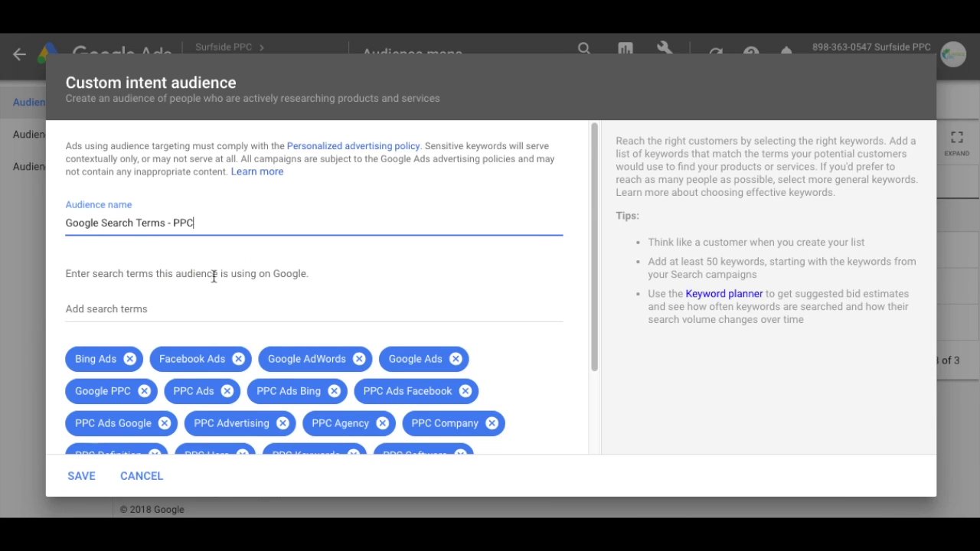
scroll(368, 302, "down", 3)
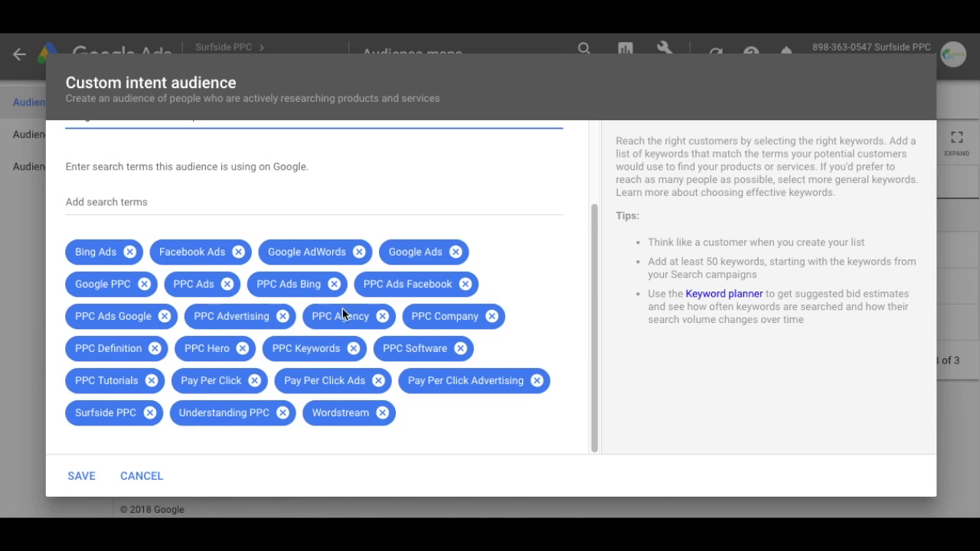
scroll(465, 317, "up", 3)
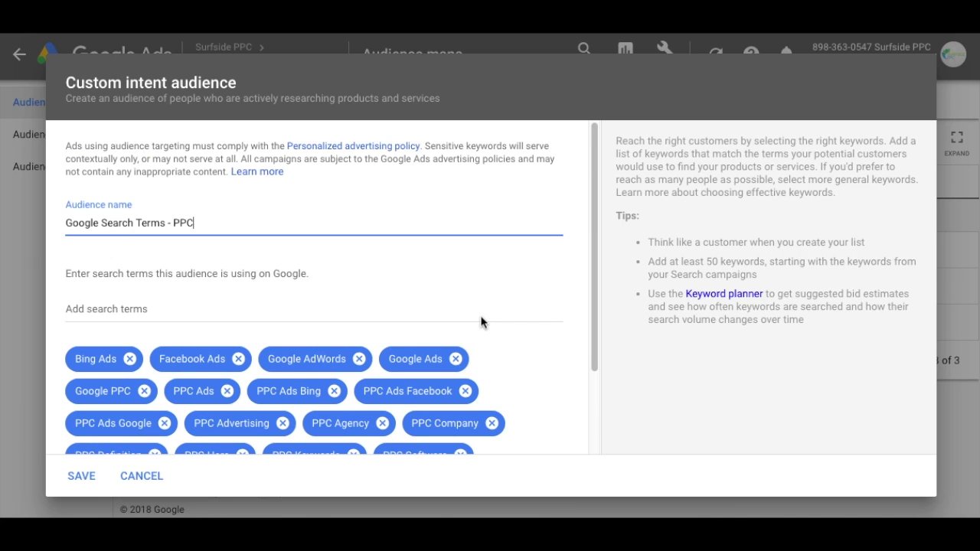
scroll(422, 312, "down", 3)
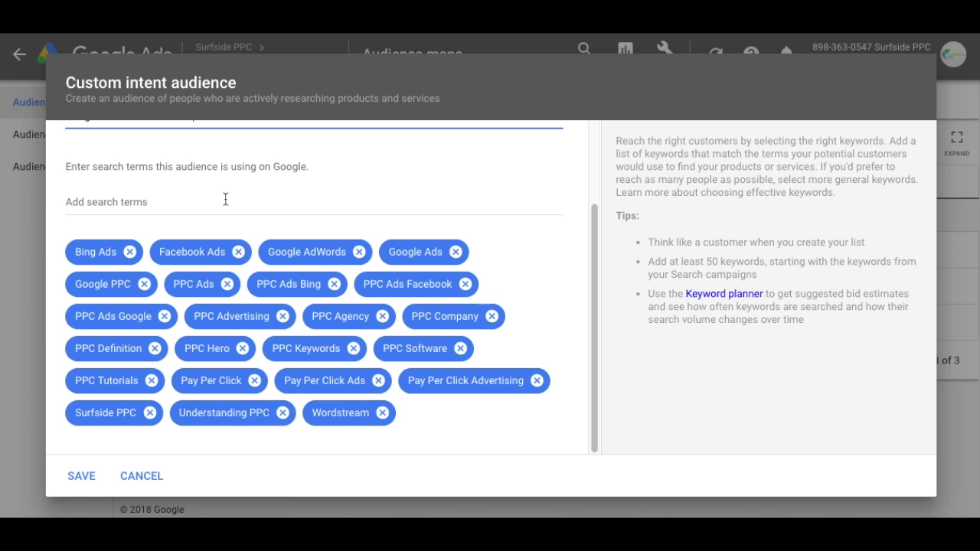
left_click(81, 476)
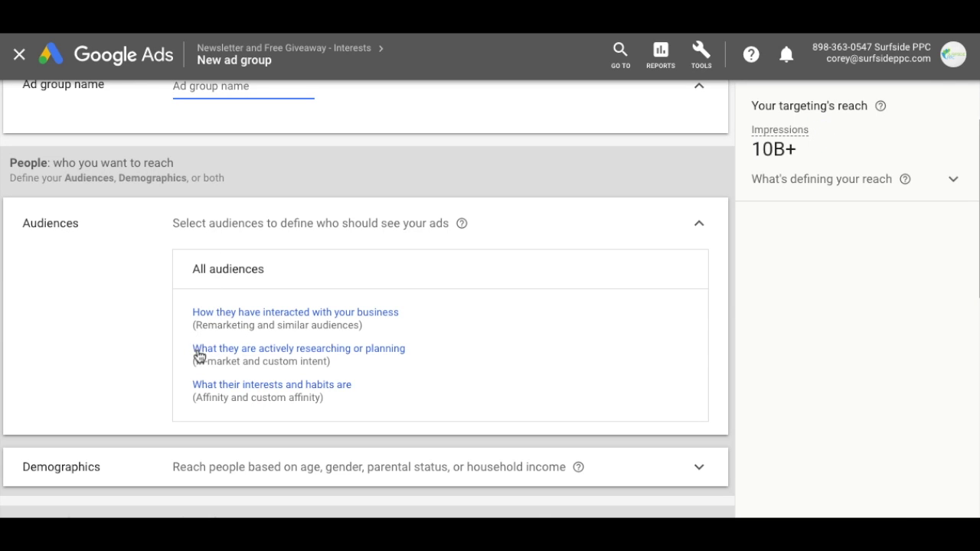
Browse audiences by active research and expand custom intent, auto-created, and new audiences
left_click(272, 354)
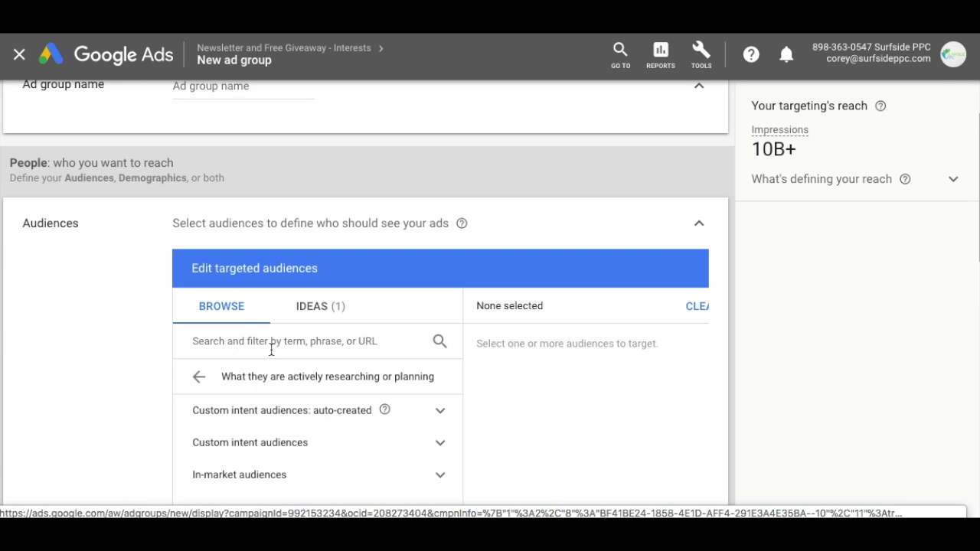
scroll(119, 349, "down", 3)
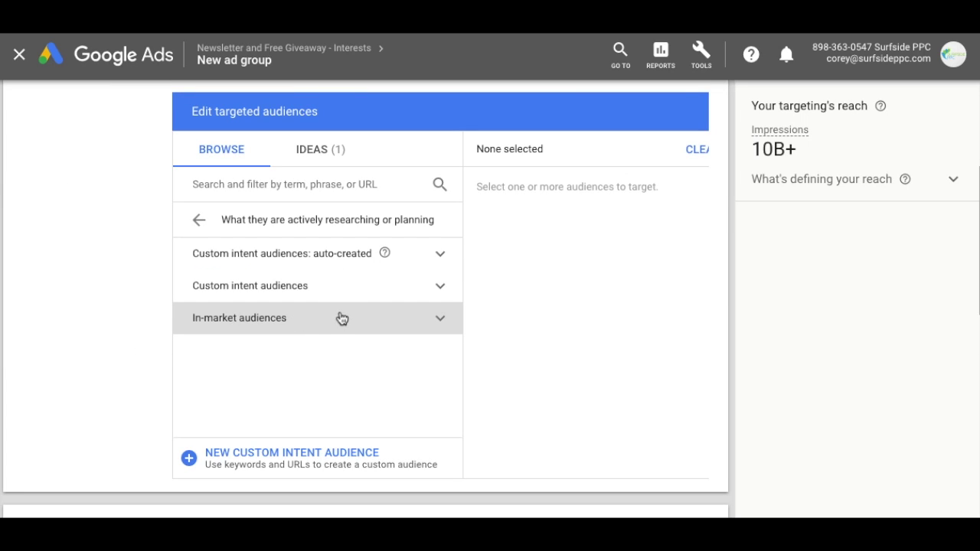
left_click(439, 285)
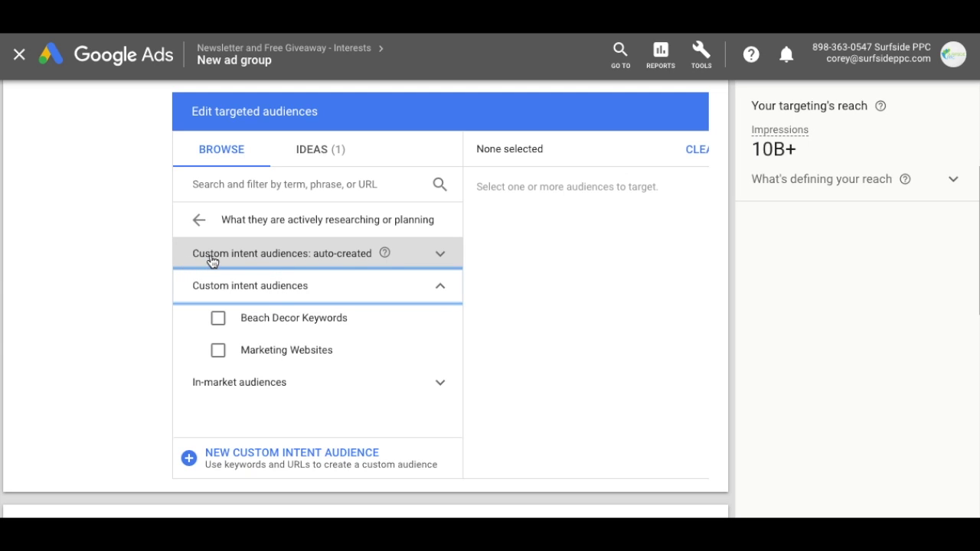
left_click(315, 259)
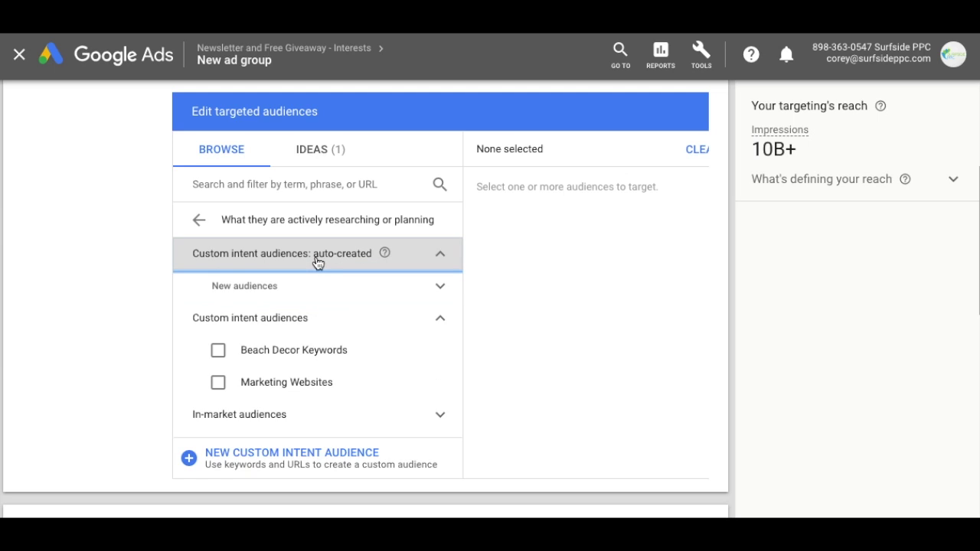
left_click(434, 288)
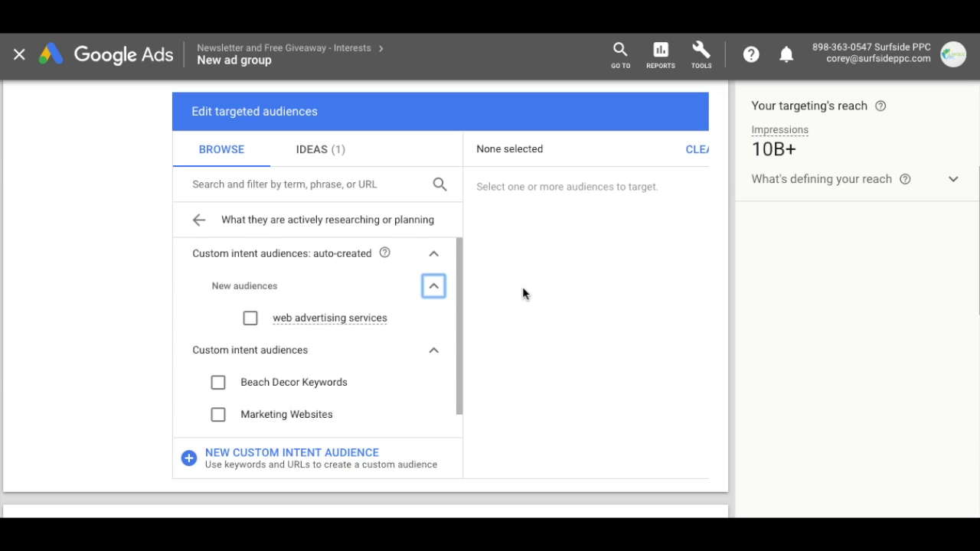
Try web advertising services and Marketing Websites, then target only Beach Decor Keywords
mouse_move(284, 324)
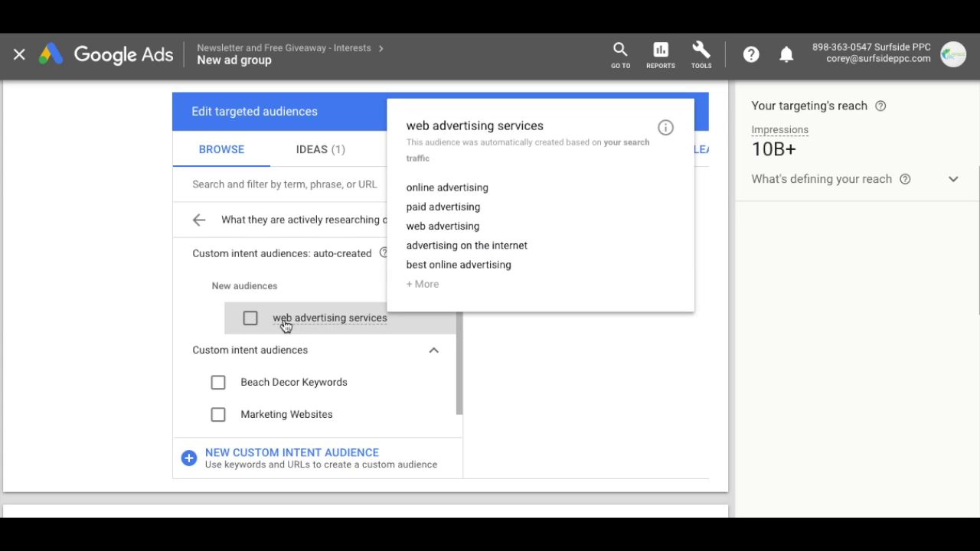
left_click(252, 323)
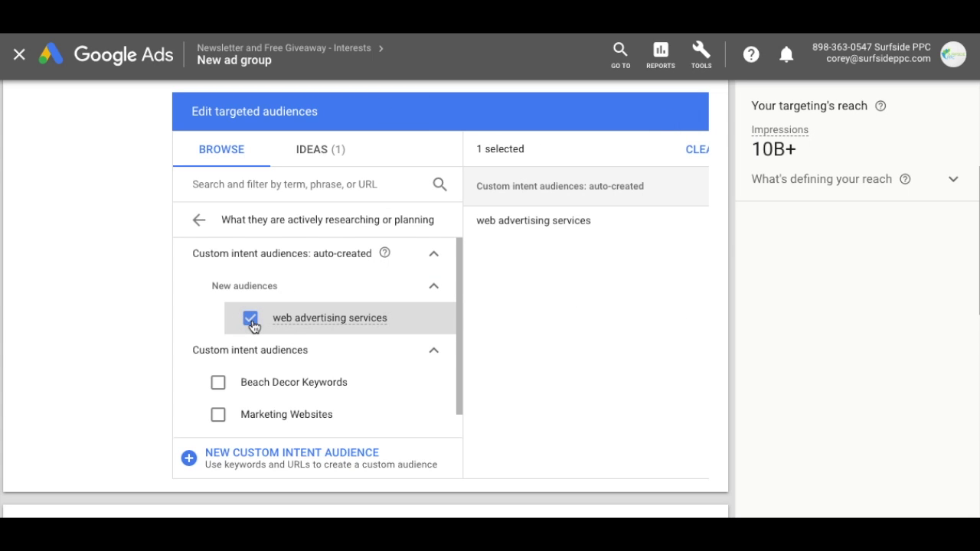
mouse_move(296, 325)
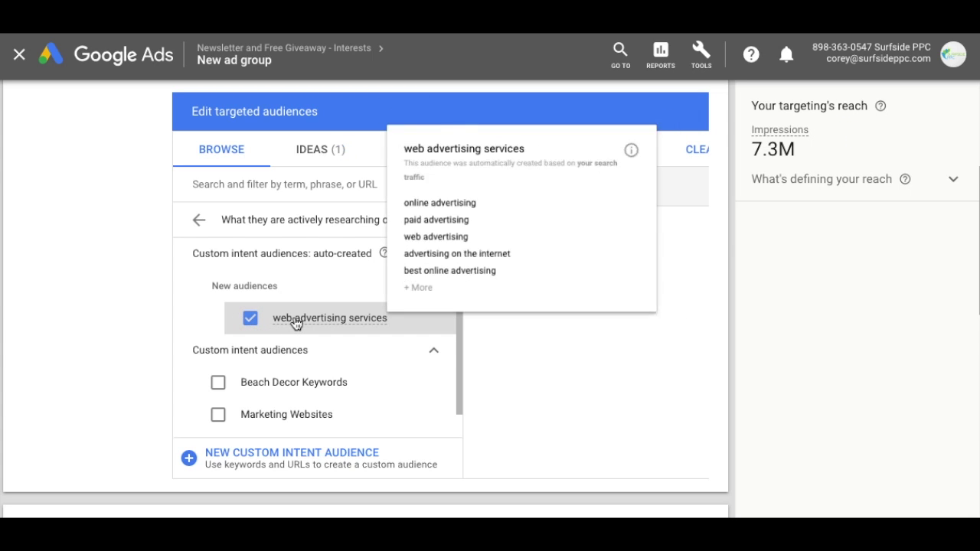
left_click(250, 322)
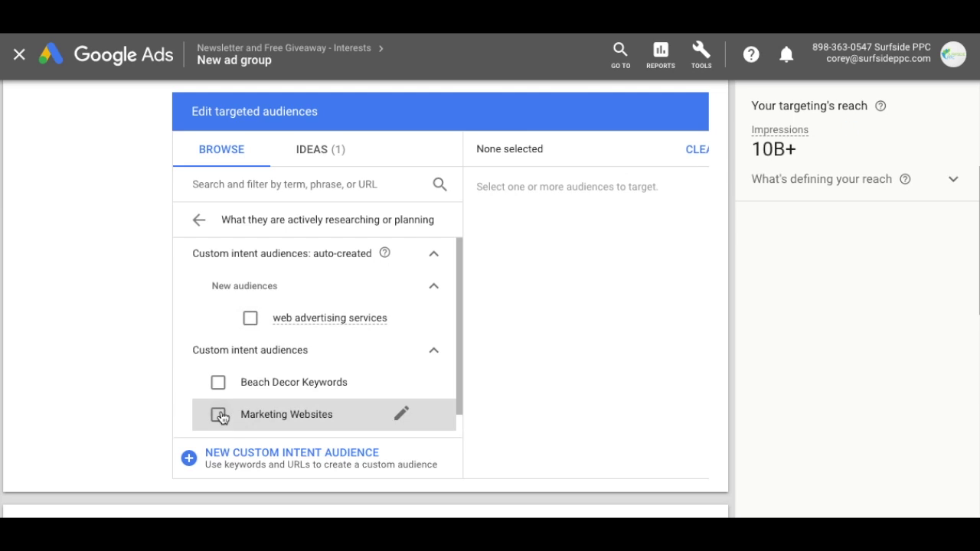
left_click(219, 414)
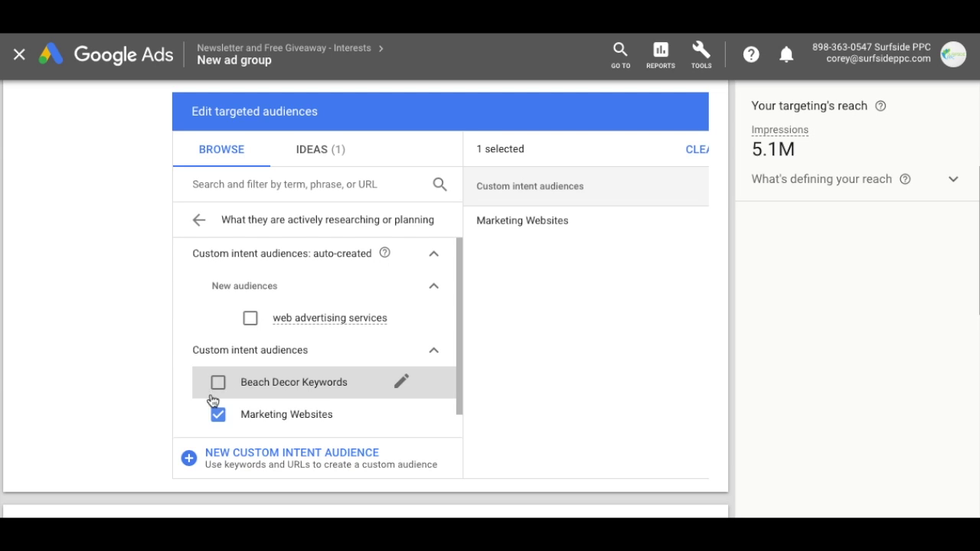
left_click(219, 417)
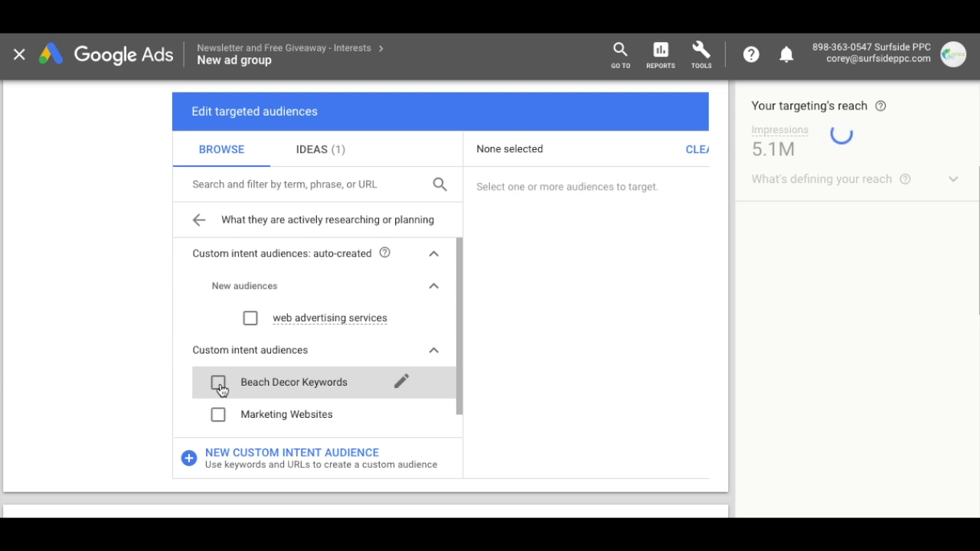
left_click(219, 387)
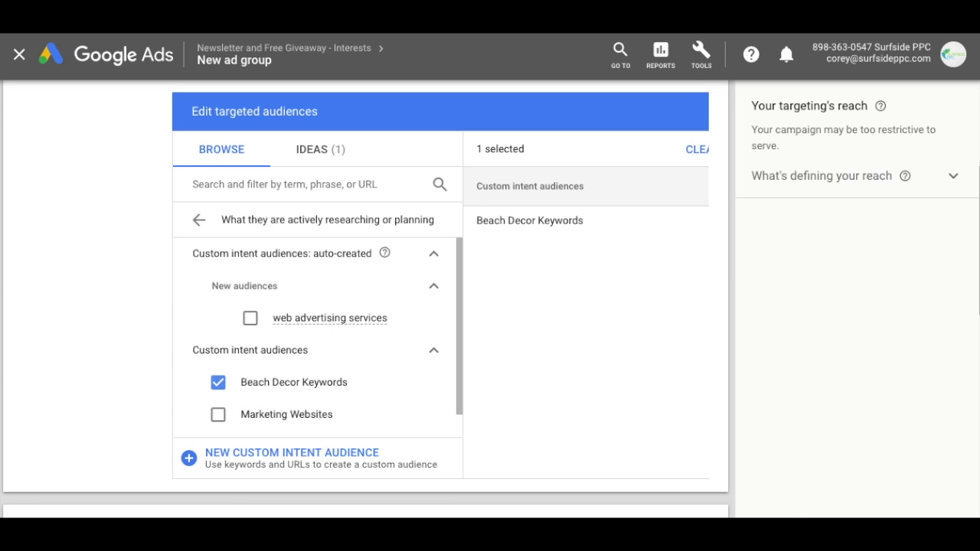
left_click(190, 462)
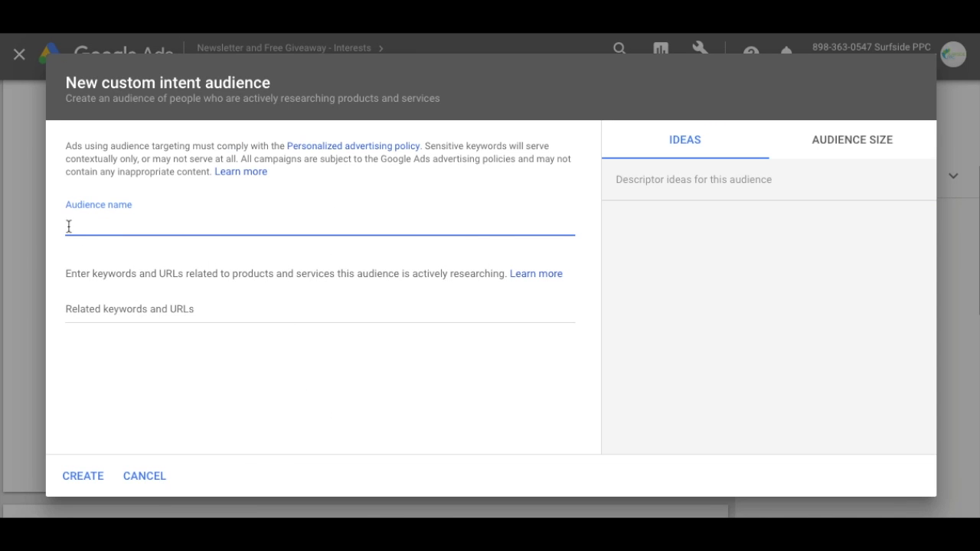
left_click(135, 306)
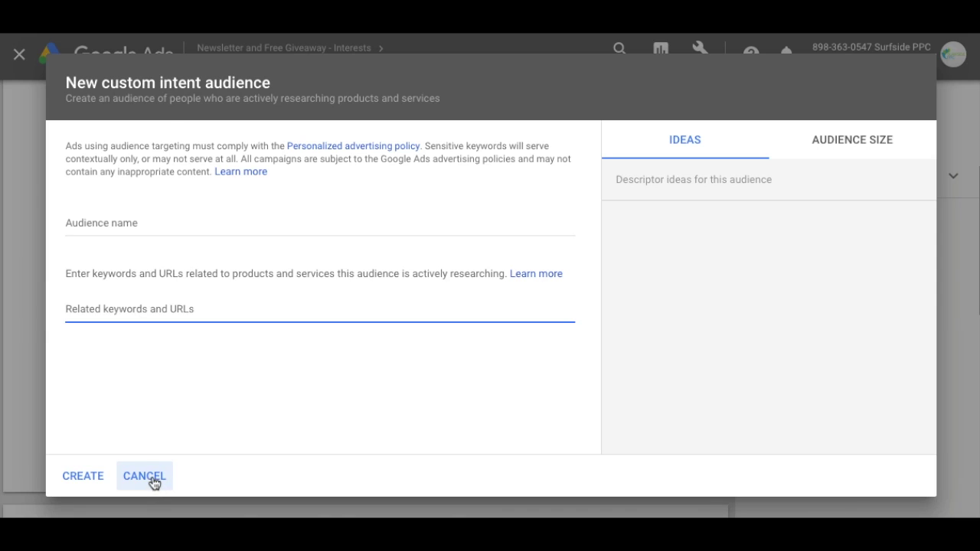
left_click(143, 476)
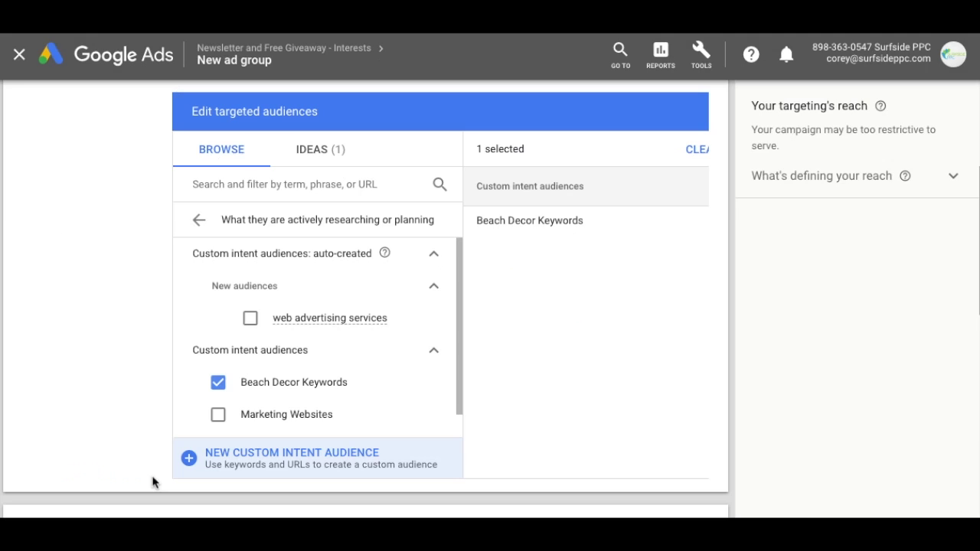
Clear all custom intent selections, leaving Beach Decor Keywords, web advertising services, and Marketing Websites unticked
left_click(218, 383)
left_click(250, 319)
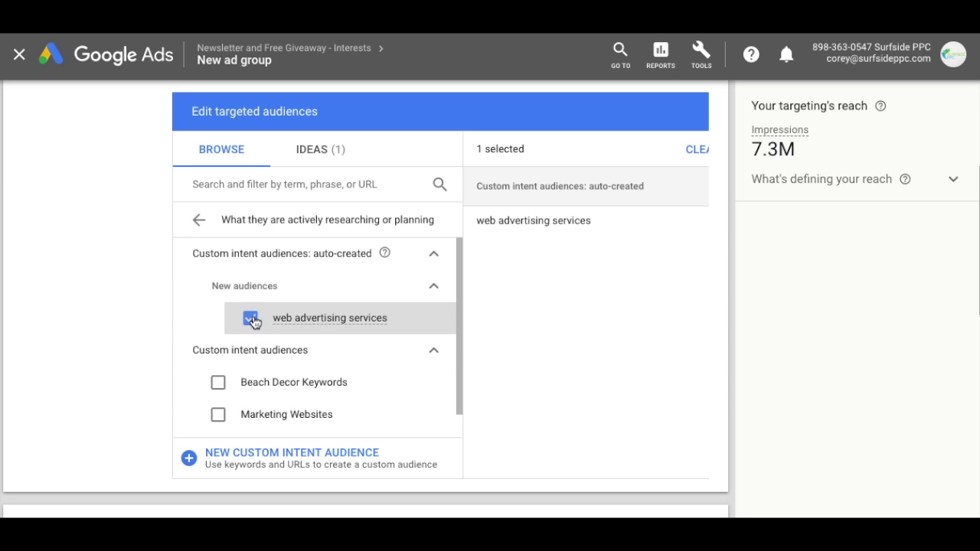
left_click(251, 319)
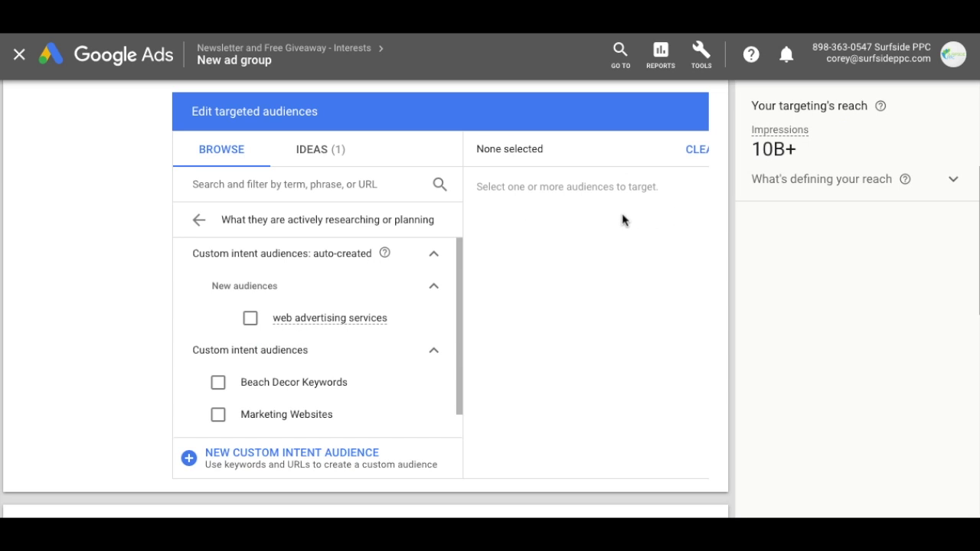
left_click(218, 415)
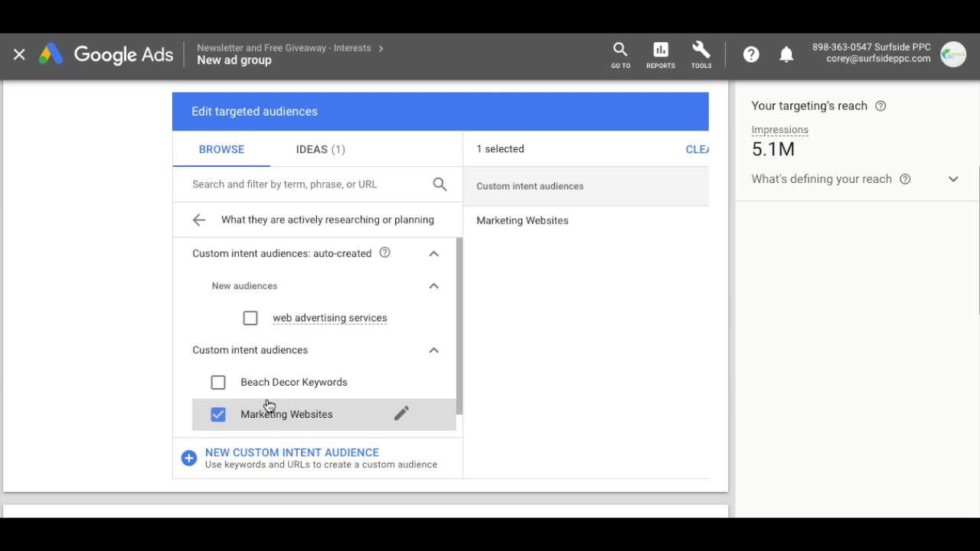
left_click(217, 415)
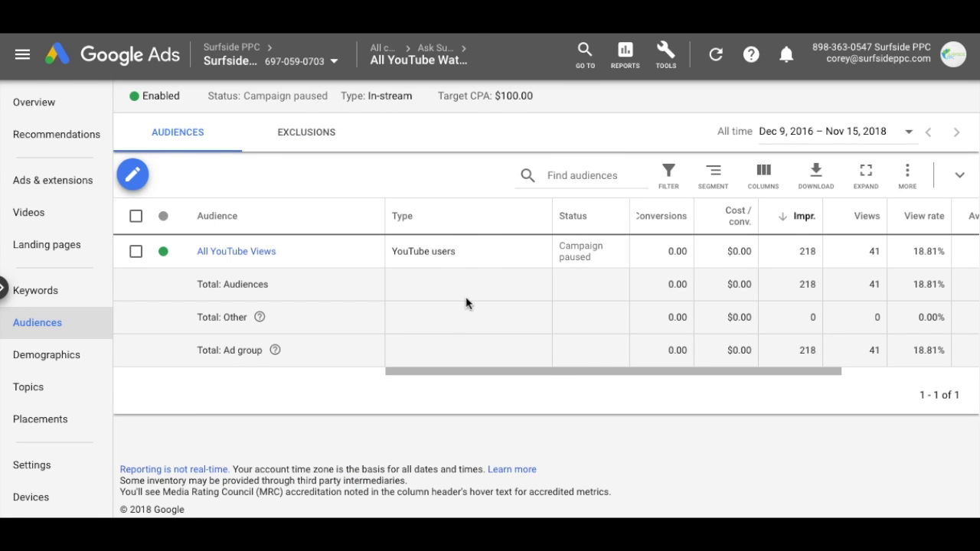
Edit the All YouTube Watchers ad group's audiences and remove All YouTube Views
mouse_move(215, 261)
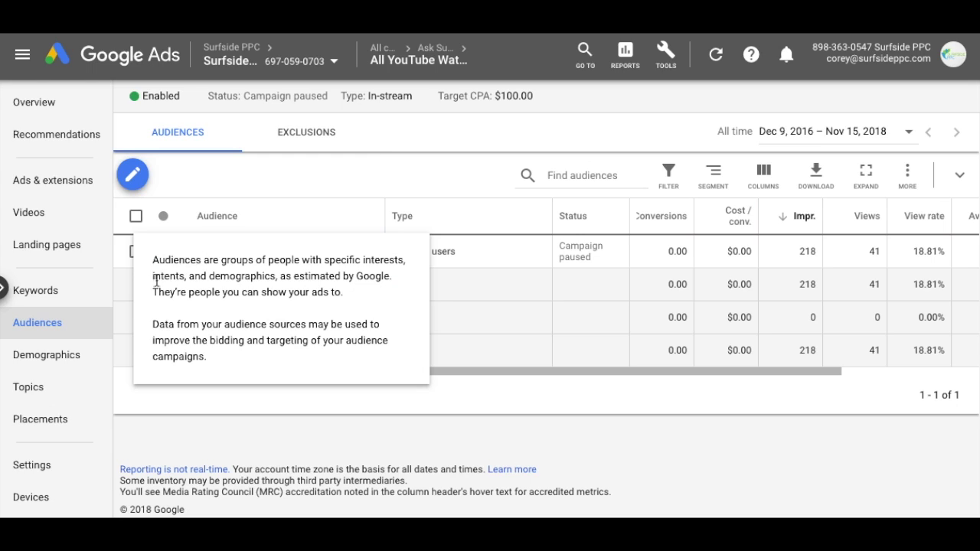
left_click(132, 175)
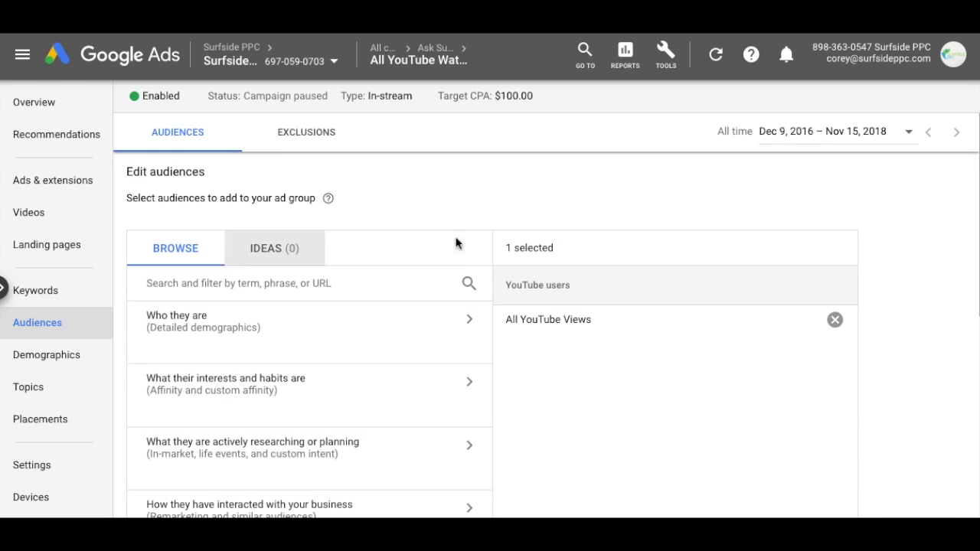
scroll(870, 245, "down", 2)
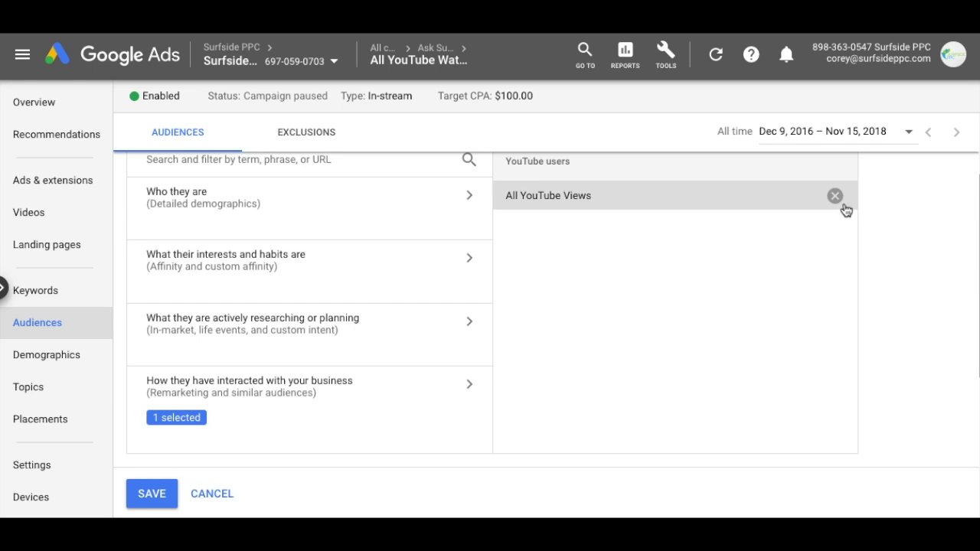
left_click(834, 197)
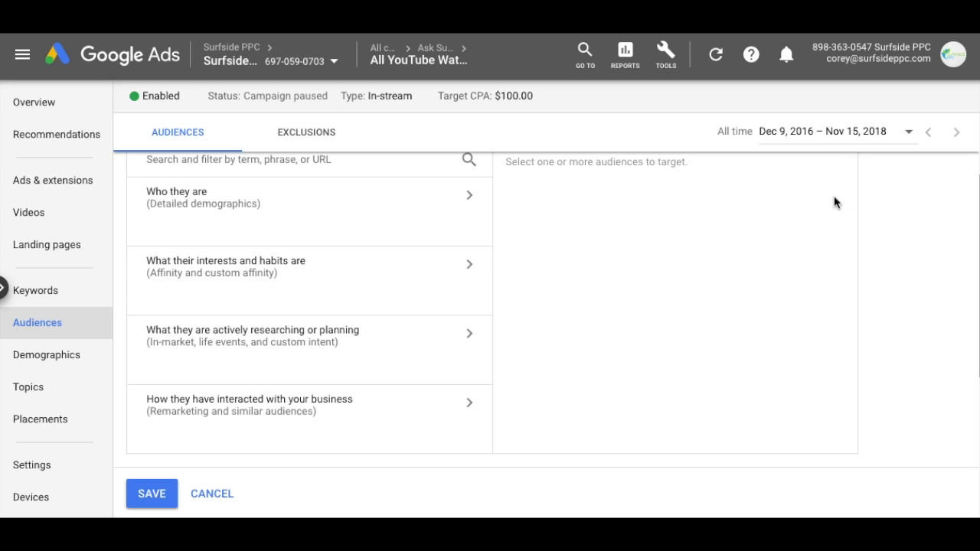
Target the Google Search Terms - PPC custom intent audience and save the targeting
left_click(392, 341)
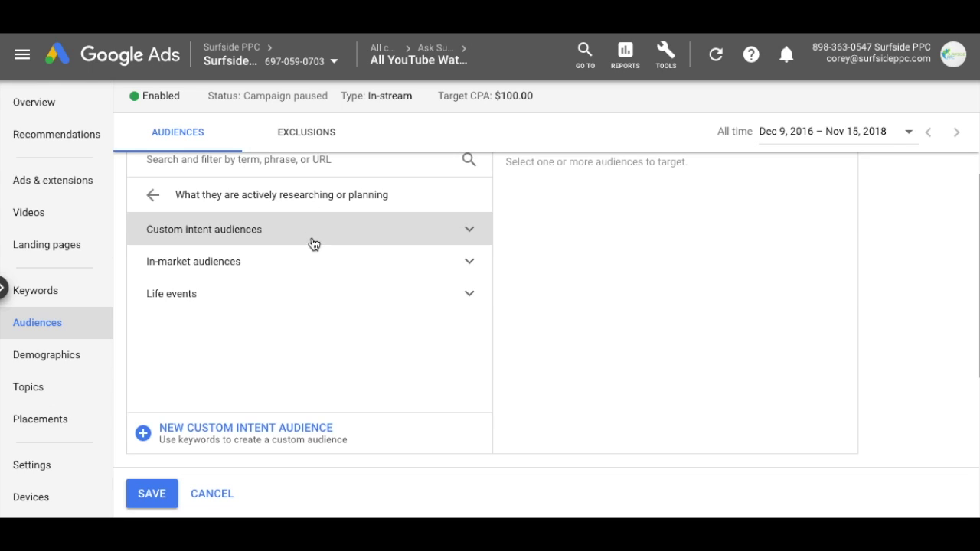
left_click(468, 234)
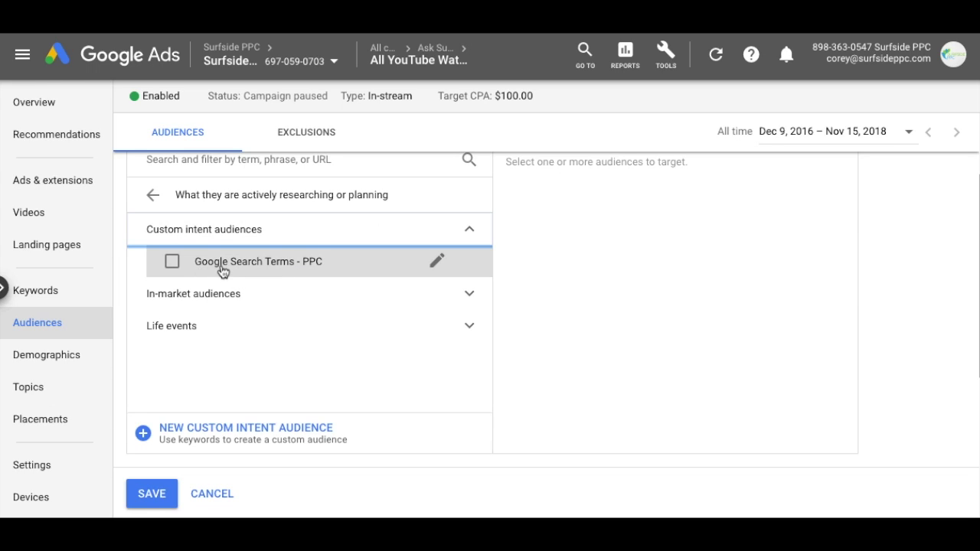
left_click(171, 261)
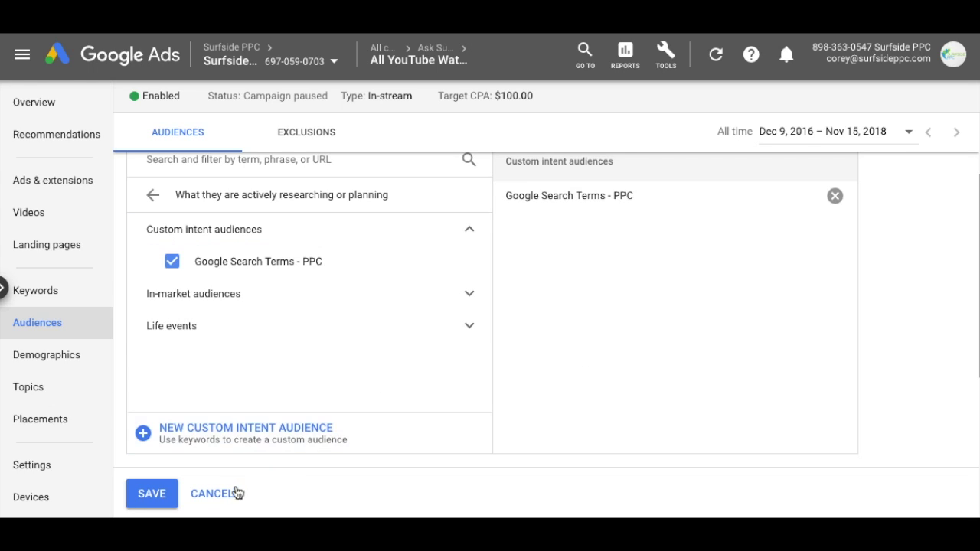
left_click(170, 494)
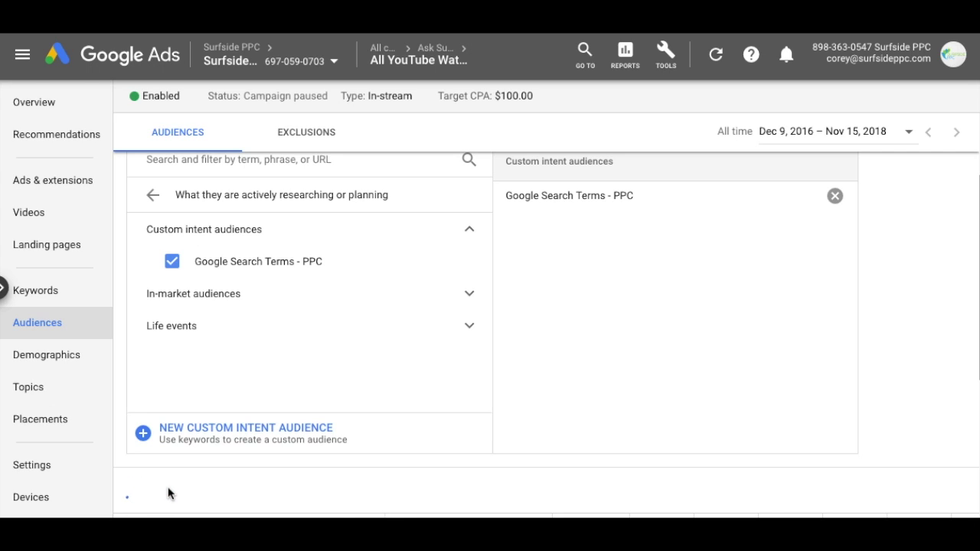